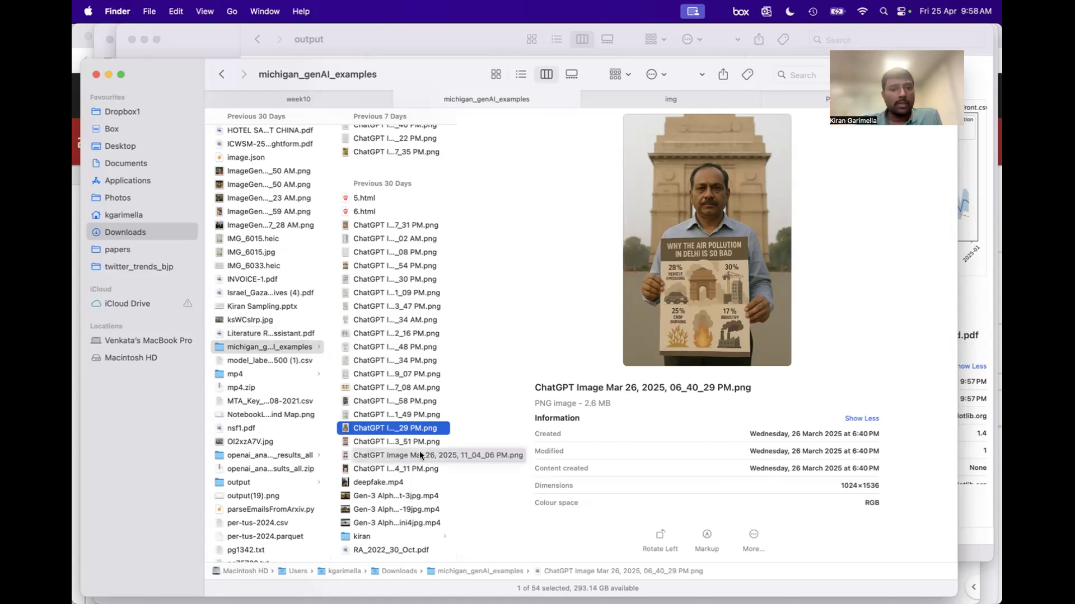
- Preview the three Gen-3 Alpha Turbo videos in the michigan_genAI_examples folder, from the Snorricam clip through the Continuous FPV clip
{"action": "left_click", "coordinate": [392, 496]}
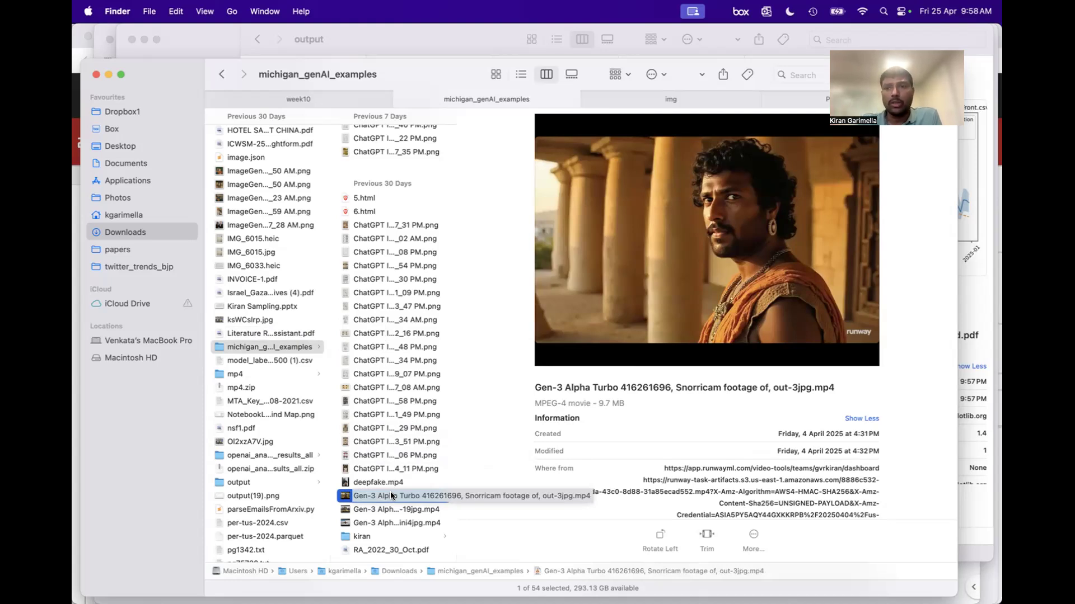
{"action": "key", "text": "Return"}
{"action": "key", "text": "BackSpace"}
{"action": "key", "text": "Escape"}
{"action": "key", "text": "space"}
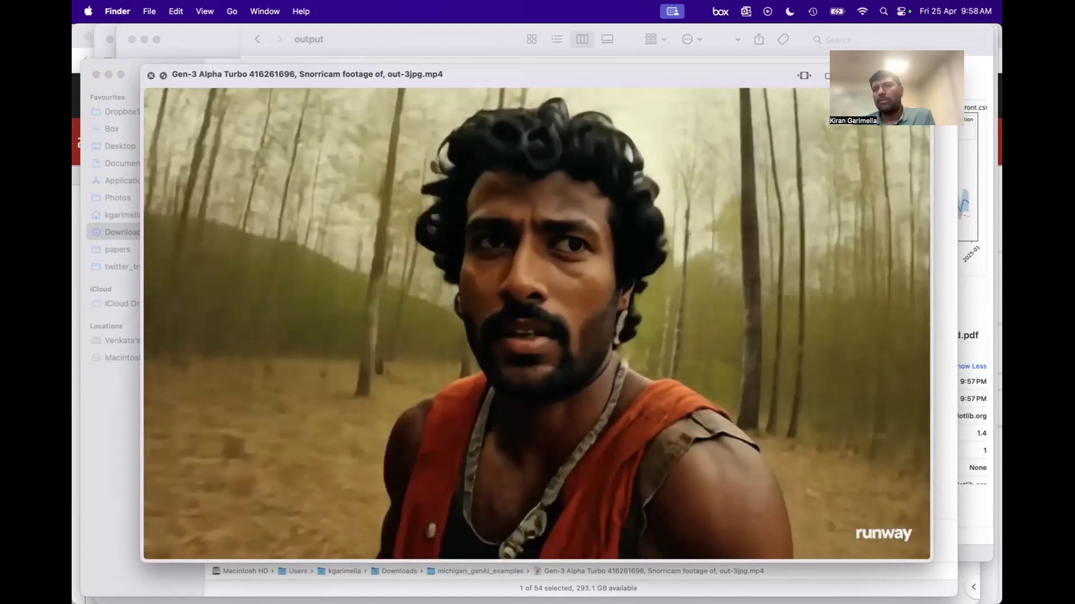
{"action": "key", "text": "Down"}
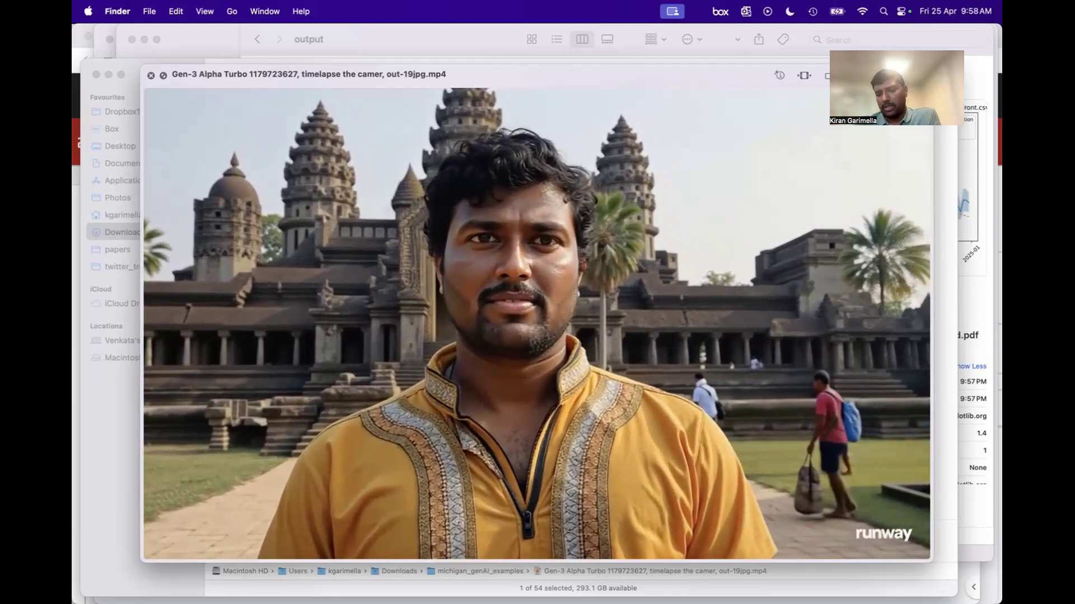
{"action": "key", "text": "Down"}
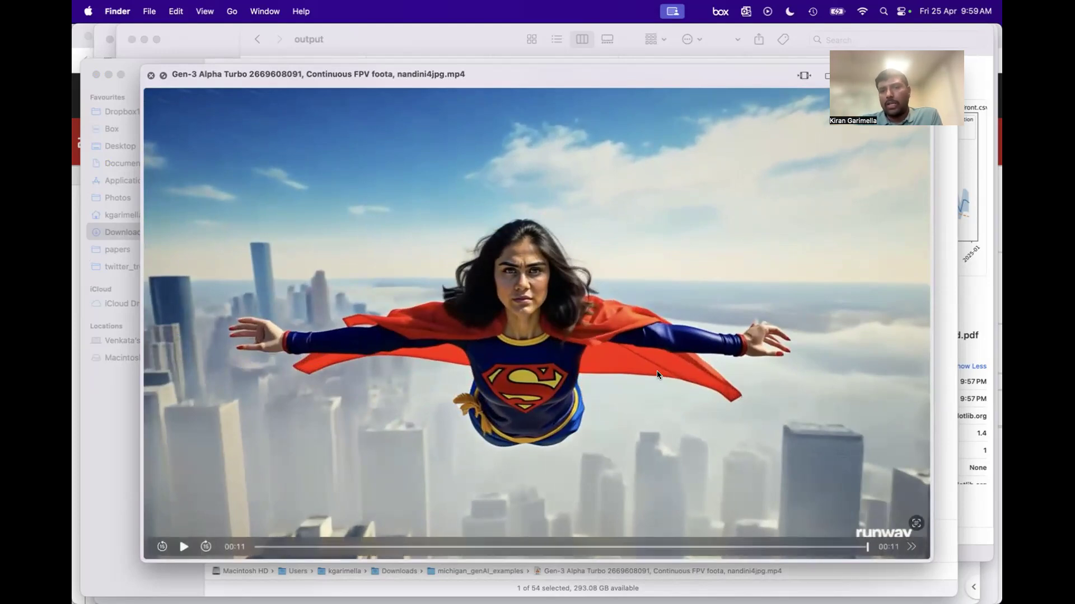
{"action": "key", "text": "space"}
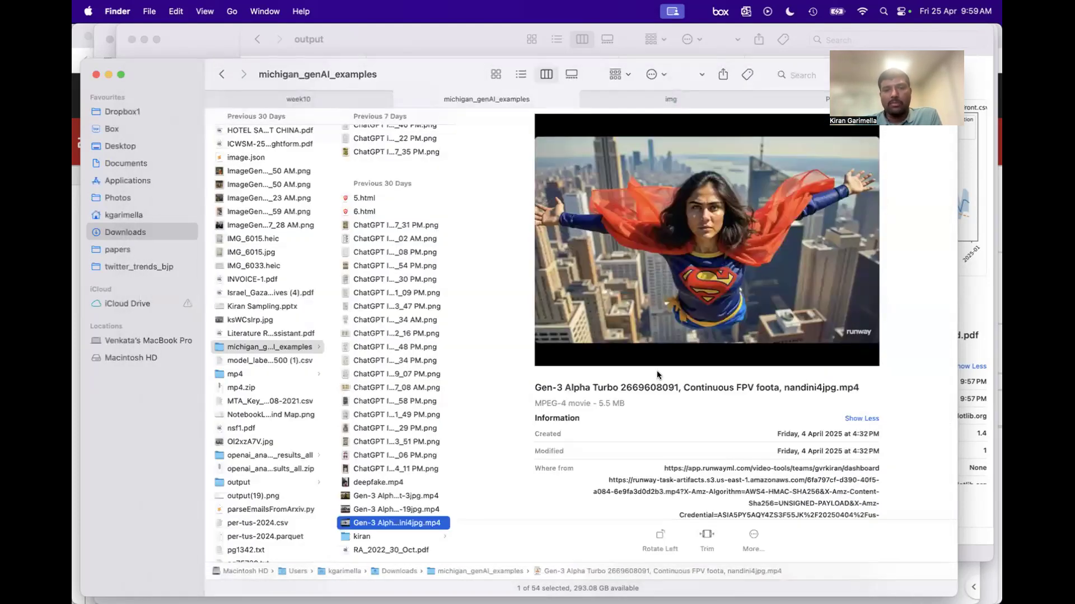
- Replay the Continuous FPV and timelapse Gen-3 Alpha Turbo clips, ending with the preview closed
{"action": "key", "text": "space"}
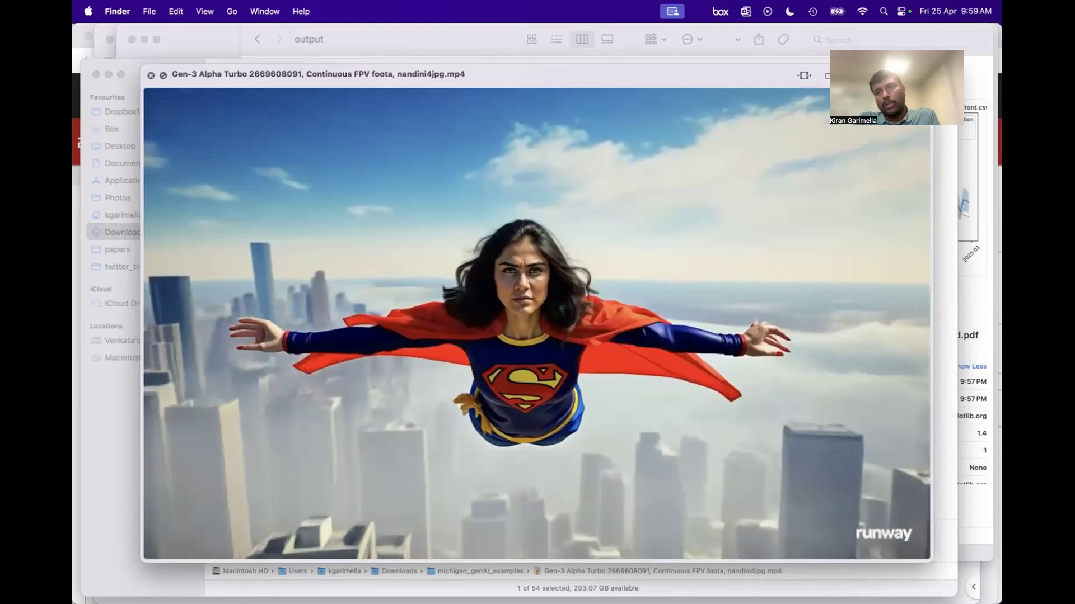
{"action": "key", "text": "Up"}
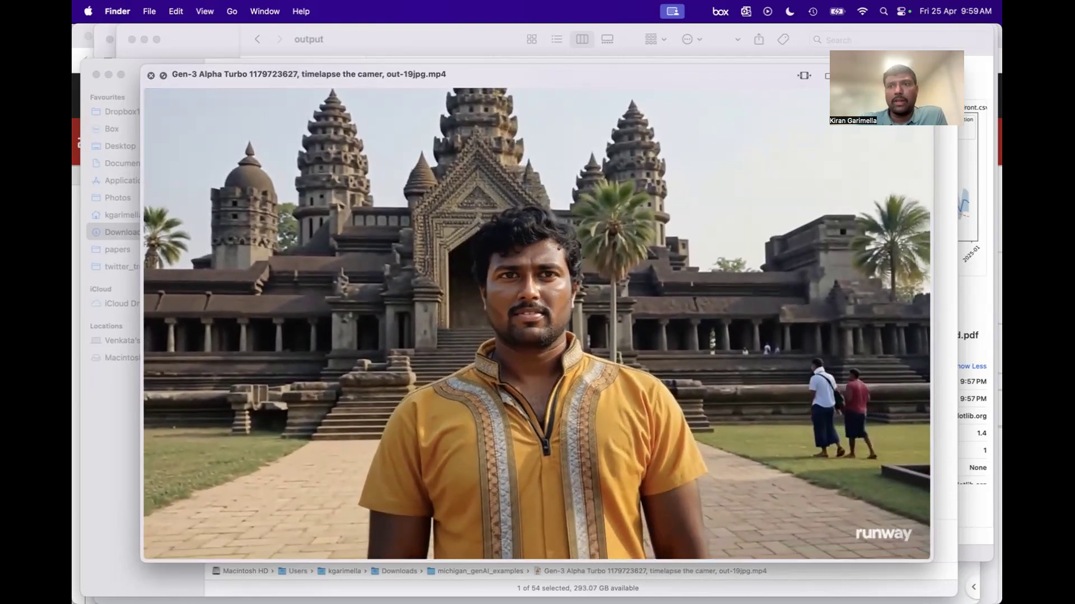
{"action": "key", "text": "space"}
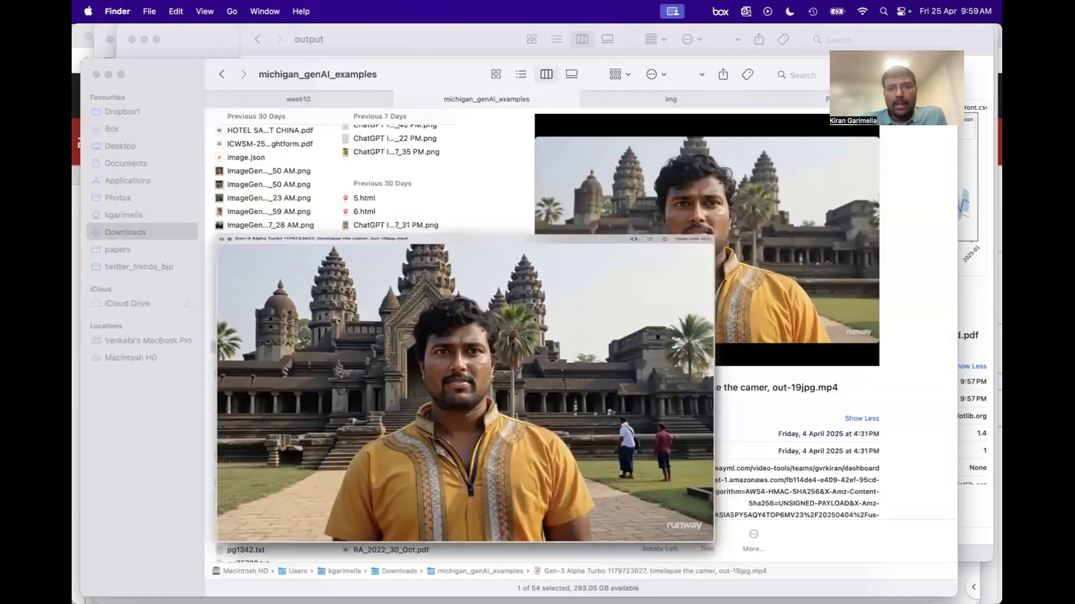
- Select deepfake.mp4 in the michigan_genAI_examples folder
{"action": "key", "text": "Down"}
{"action": "key", "text": "Up"}
{"action": "key", "text": "Up"}
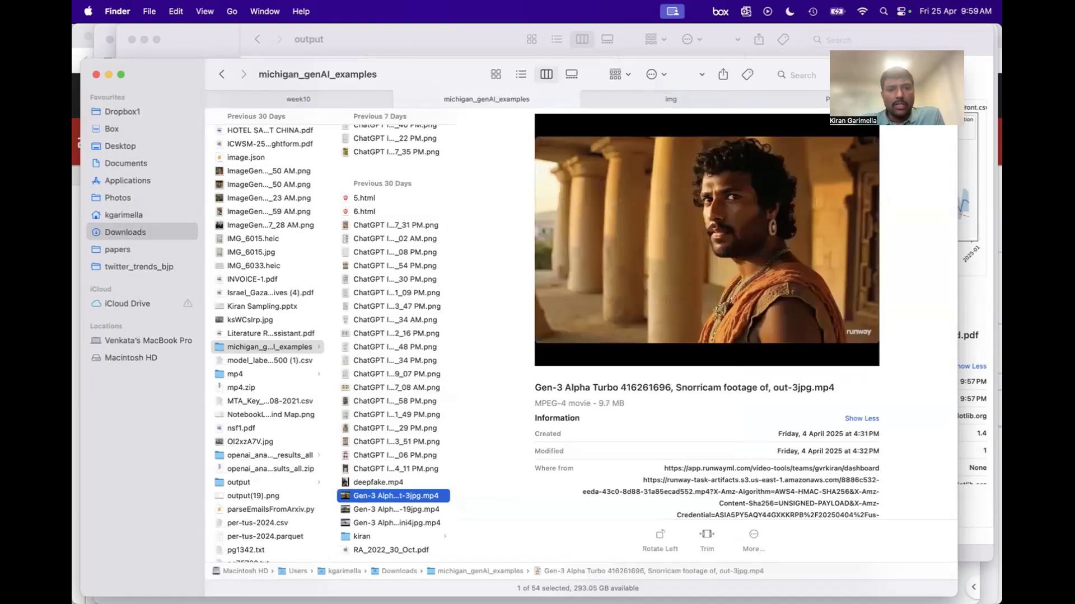
{"action": "key", "text": "Up"}
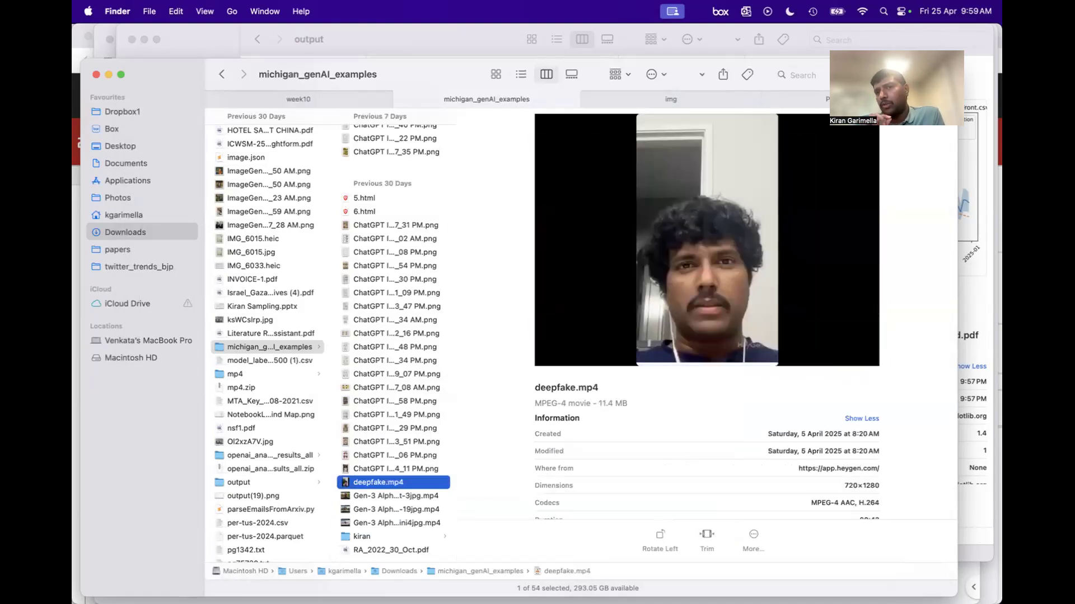
- Switch to Brave and open the HeyGen website in a new tab
{"action": "key", "text": "super+Tab"}
{"action": "key", "text": "super+Tab"}
{"action": "key", "text": "super+Tab"}
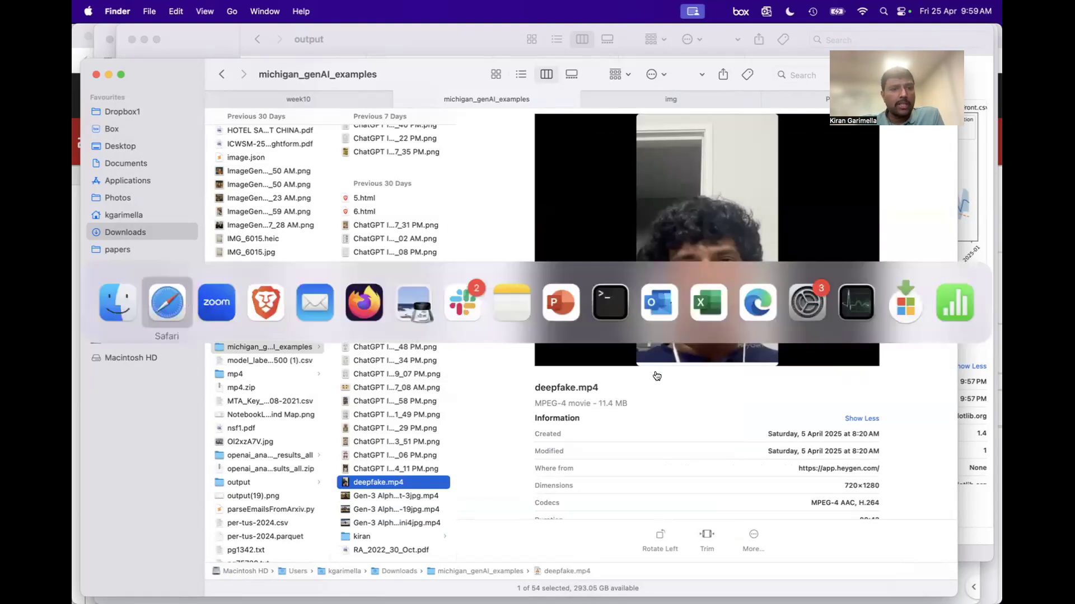
{"action": "key", "text": "super+t"}
{"action": "type", "text": "h"}
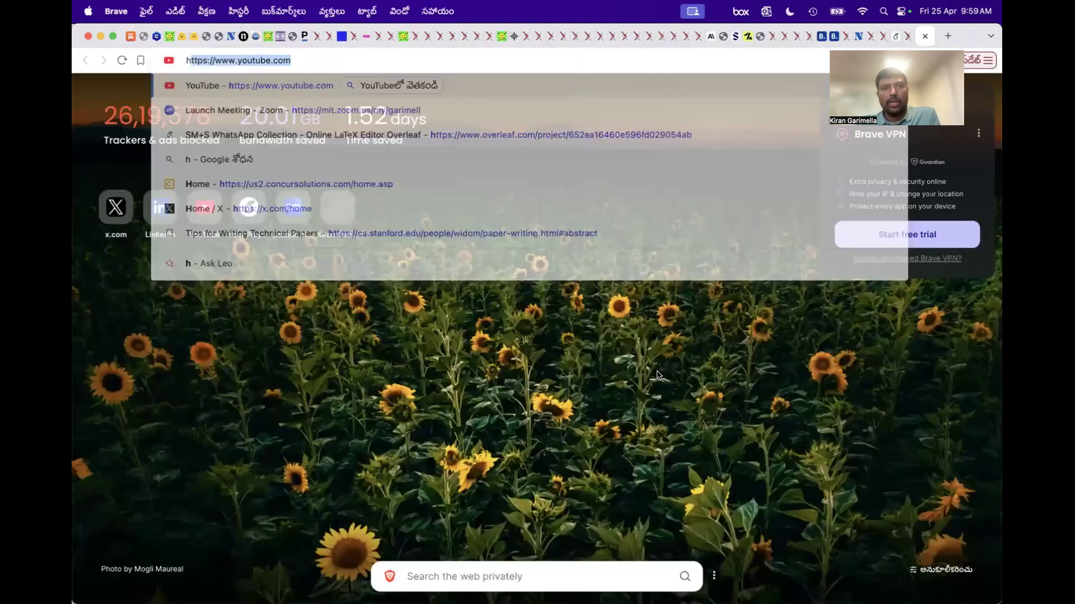
{"action": "type", "text": "eygen"}
{"action": "key", "text": "Return"}
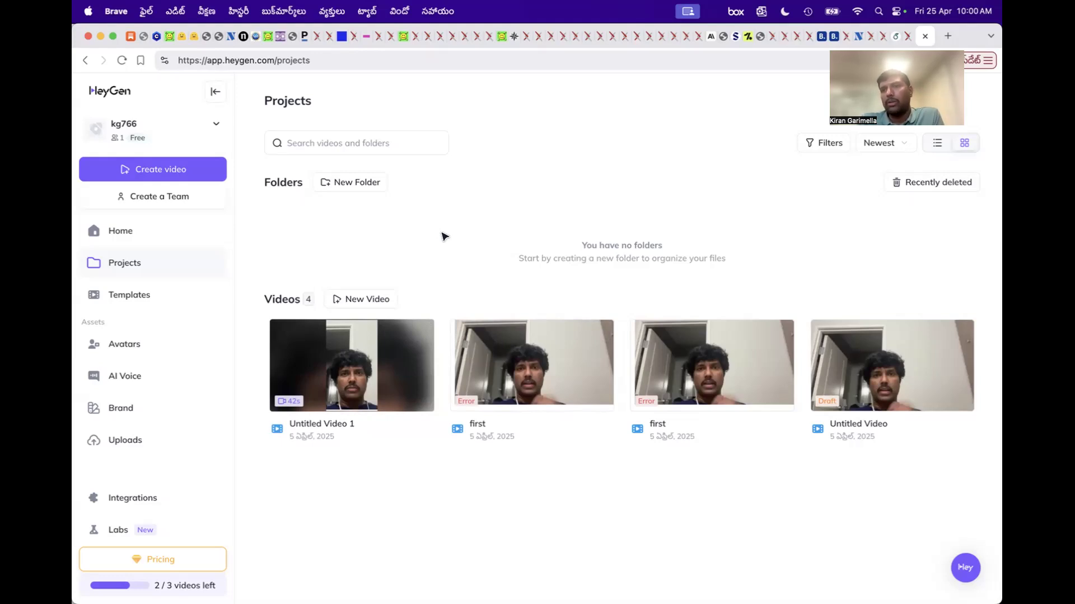
- Return to Finder, play the deepfake.mp4 preview with the volume raised, and close the preview
{"action": "key", "text": "super+Tab"}
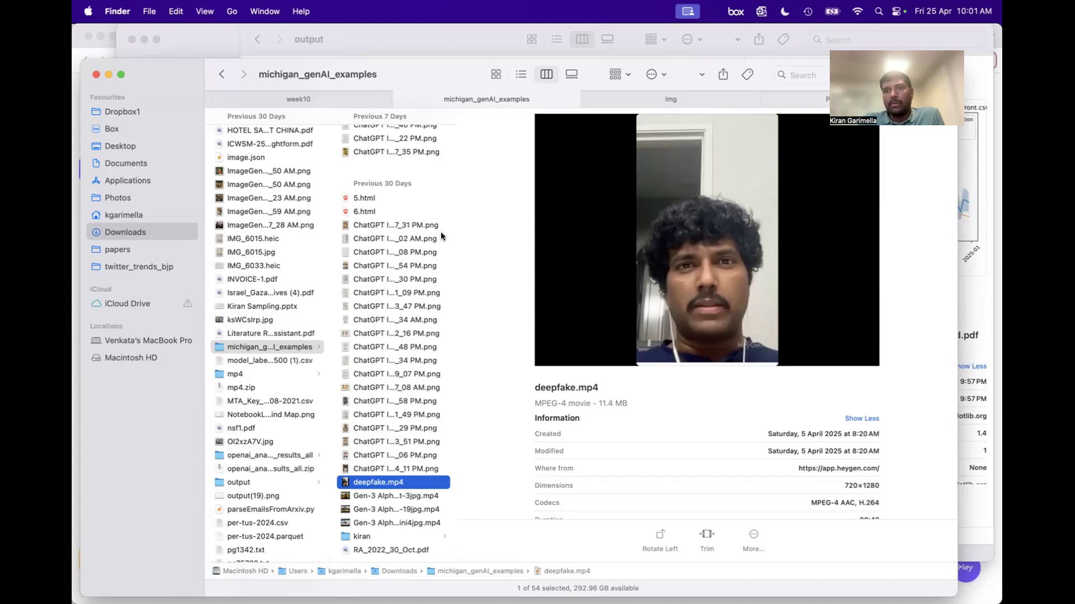
{"action": "key", "text": "space"}
{"action": "key", "text": "space"}
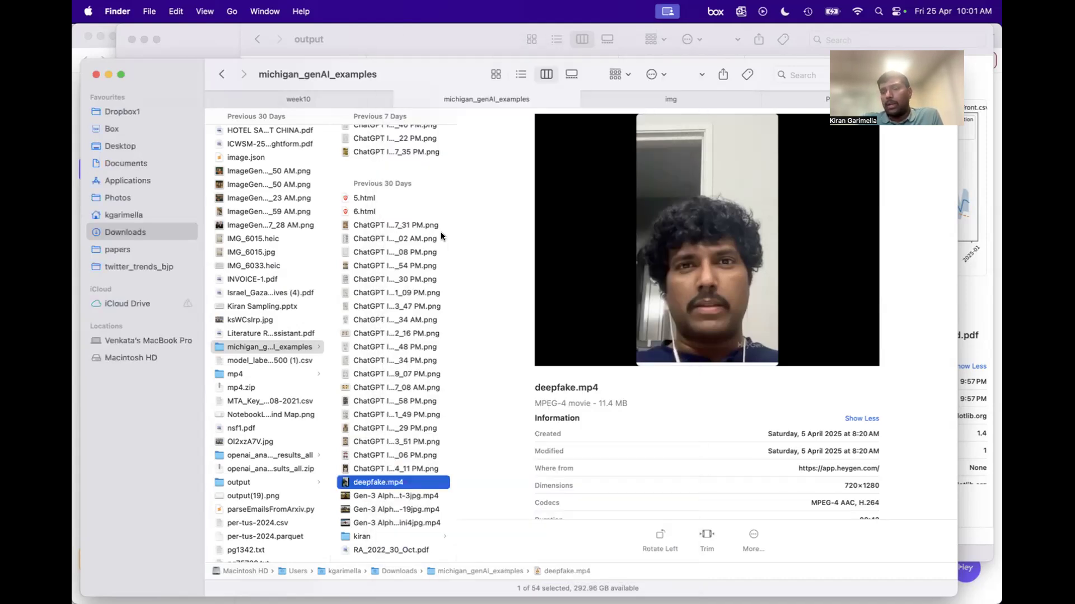
{"action": "key", "text": "space"}
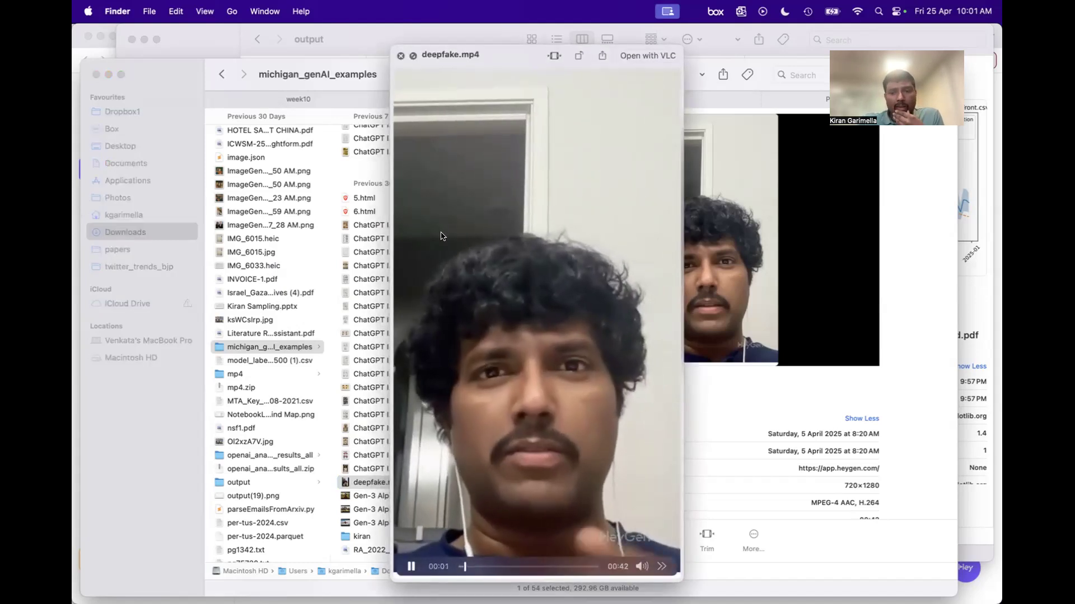
{"action": "key", "text": "F12"}
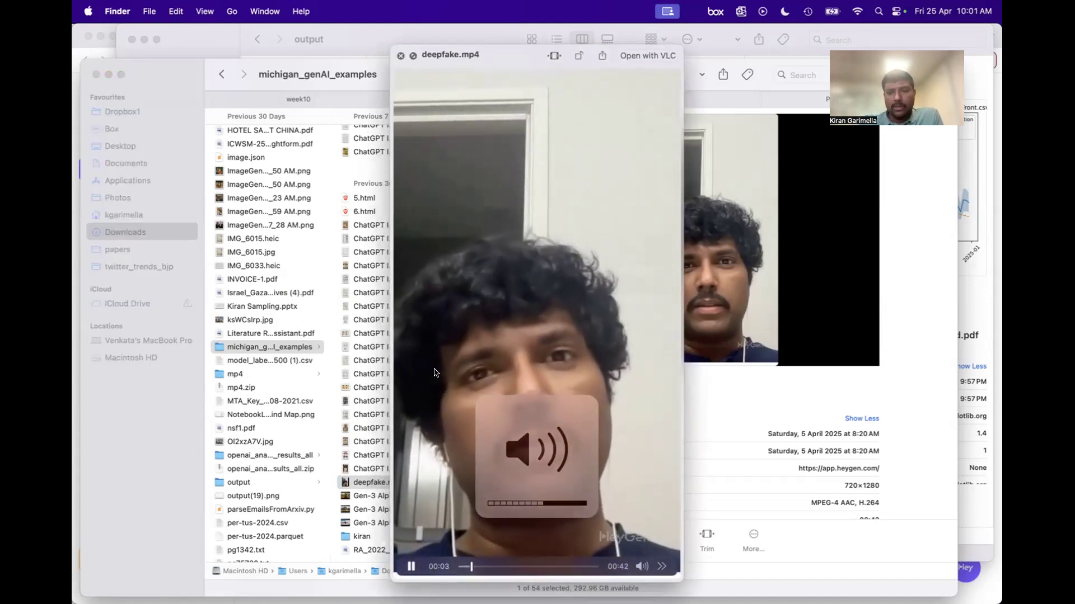
{"action": "left_click", "coordinate": [456, 567]}
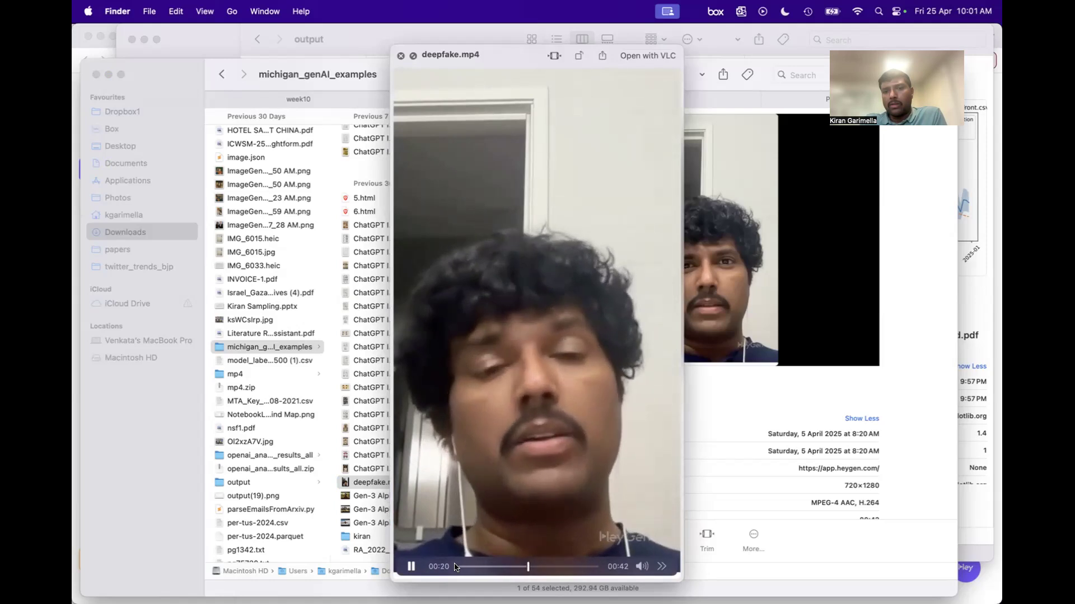
{"action": "key", "text": "space"}
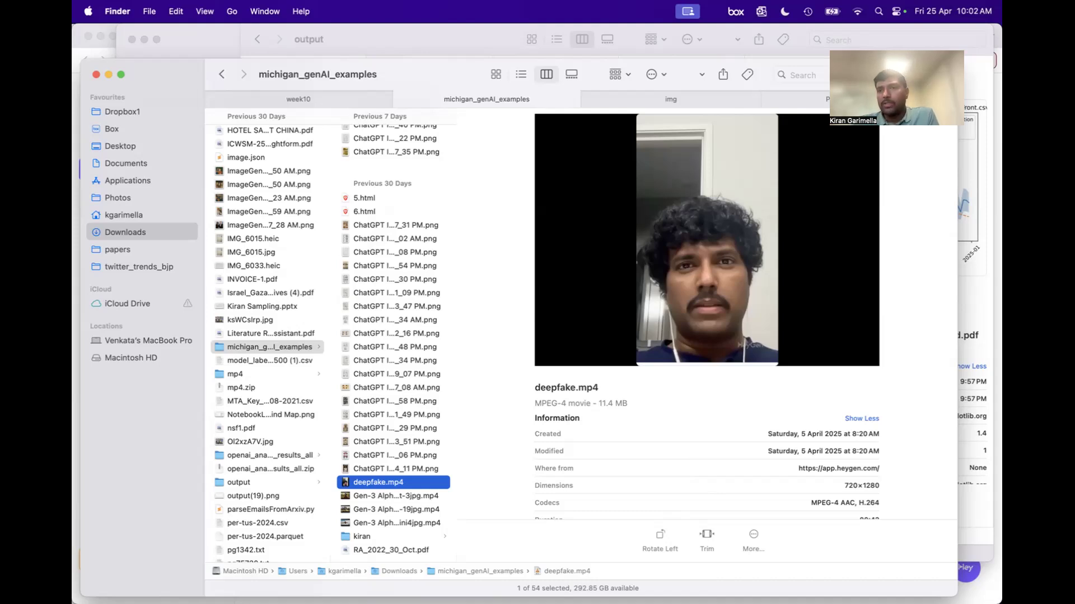
- Switch to the SMSI Workshop Slides in Safari and advance to slide 10, Audio
{"action": "key", "text": "super+Tab"}
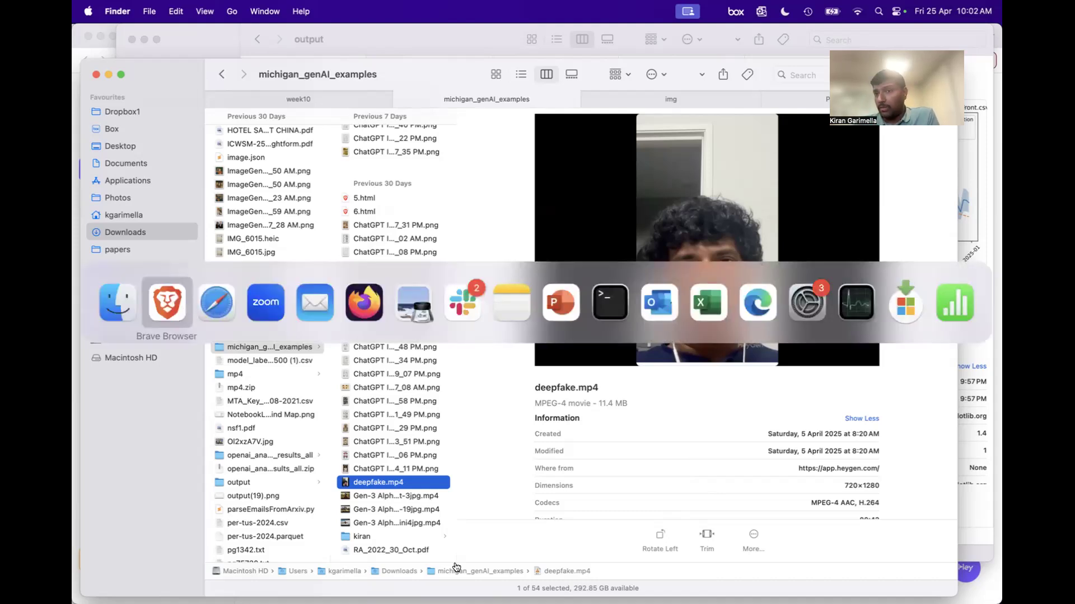
{"action": "key", "text": "super+Tab"}
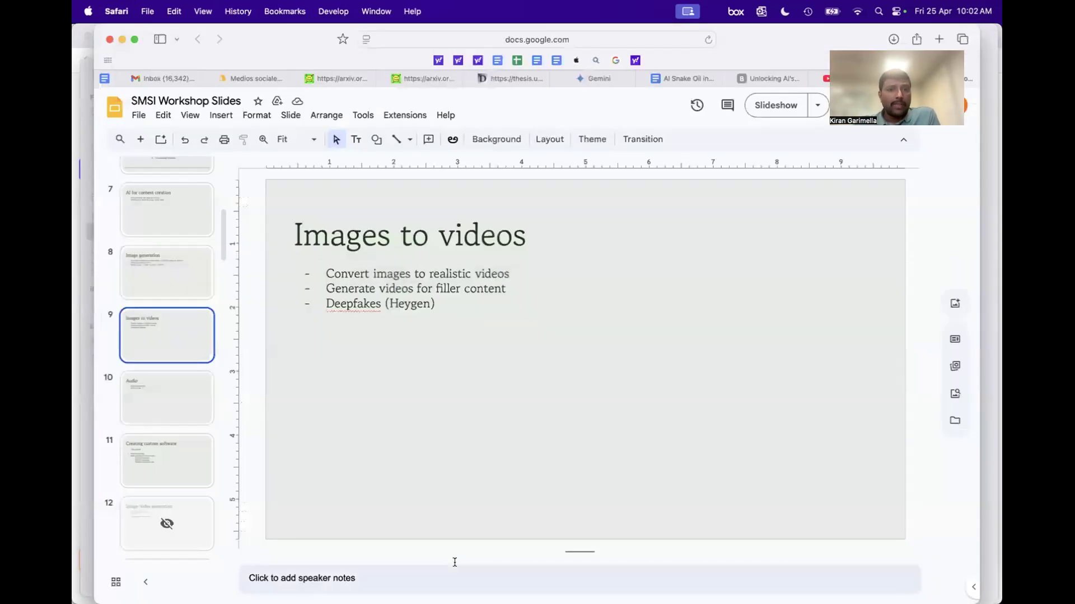
{"action": "key", "text": "Down"}
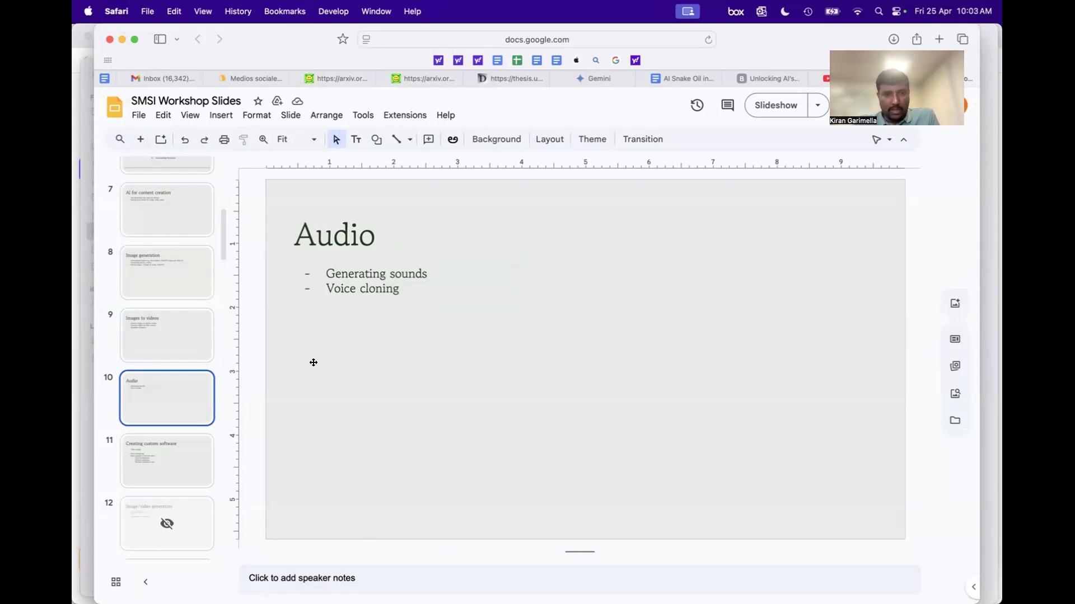
- Switch to Brave and open the ElevenLabs website, elevenlabs.io, in a new tab
{"action": "key", "text": "super+Tab"}
{"action": "key", "text": "super+t"}
{"action": "type", "text": "eleve"}
{"action": "key", "text": "Down"}
{"action": "key", "text": "Down"}
{"action": "key", "text": "Down"}
{"action": "key", "text": "Down"}
{"action": "key", "text": "Return"}
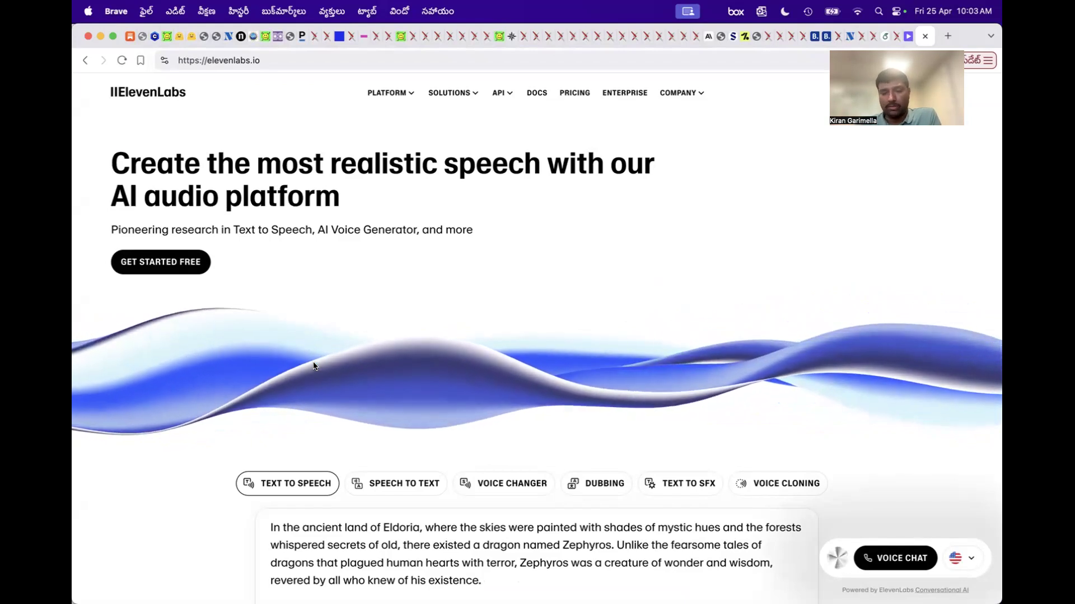
- Load the Suno AI music home page, suno.com/home, in the current tab
{"action": "key", "text": "super+l"}
{"action": "type", "text": "sun"}
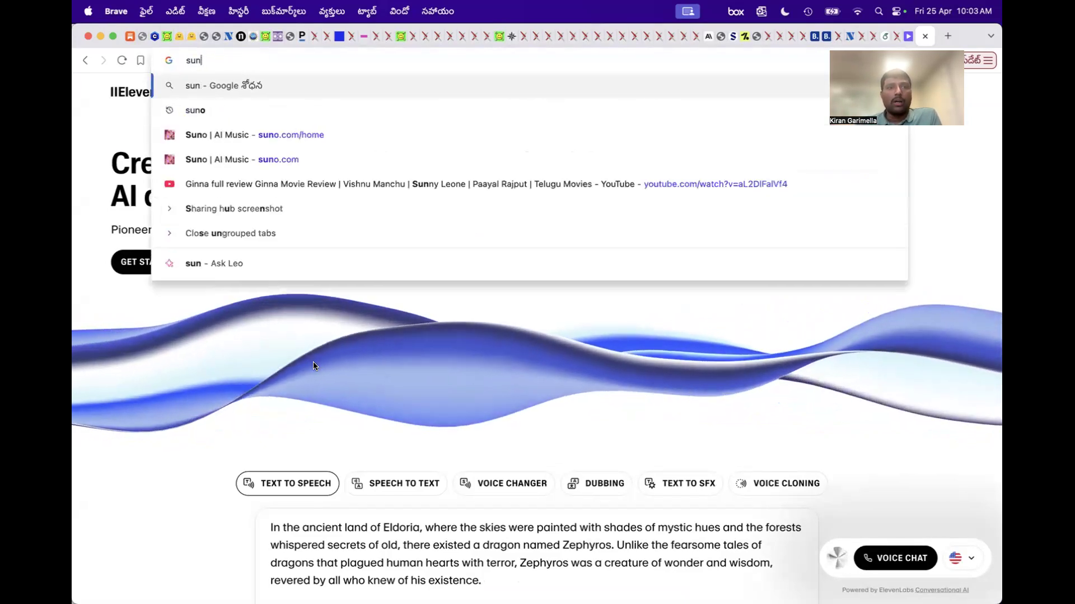
{"action": "type", "text": "o"}
{"action": "key", "text": "Down"}
{"action": "key", "text": "Down"}
{"action": "key", "text": "Return"}
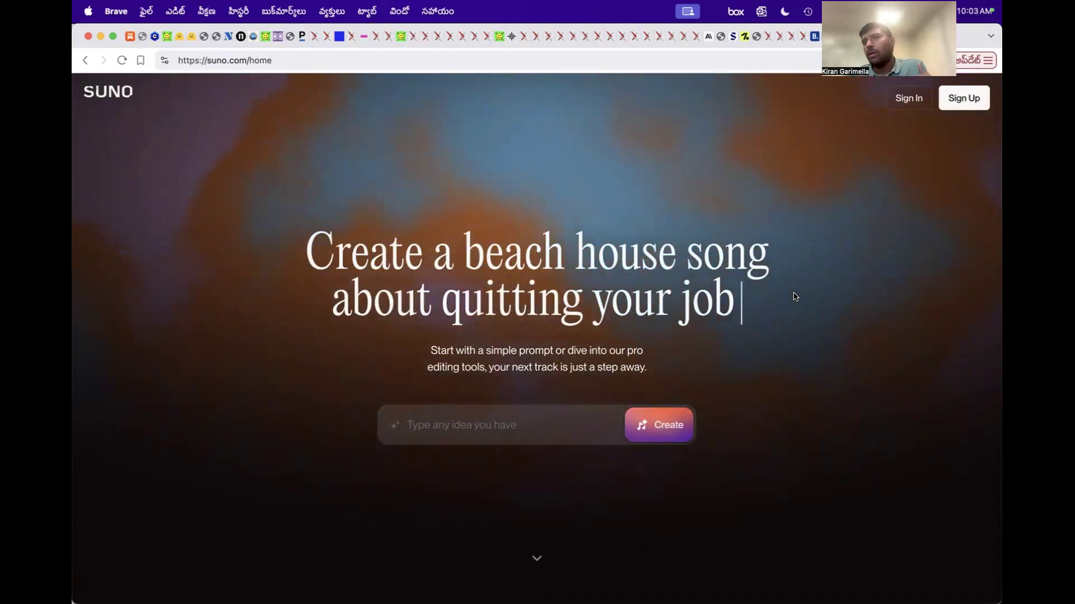
- Switch to Finder and open the example pages 5.html and 6.html from the michigan_genAI_examples folder in the browser
{"action": "key", "text": "super+Tab"}
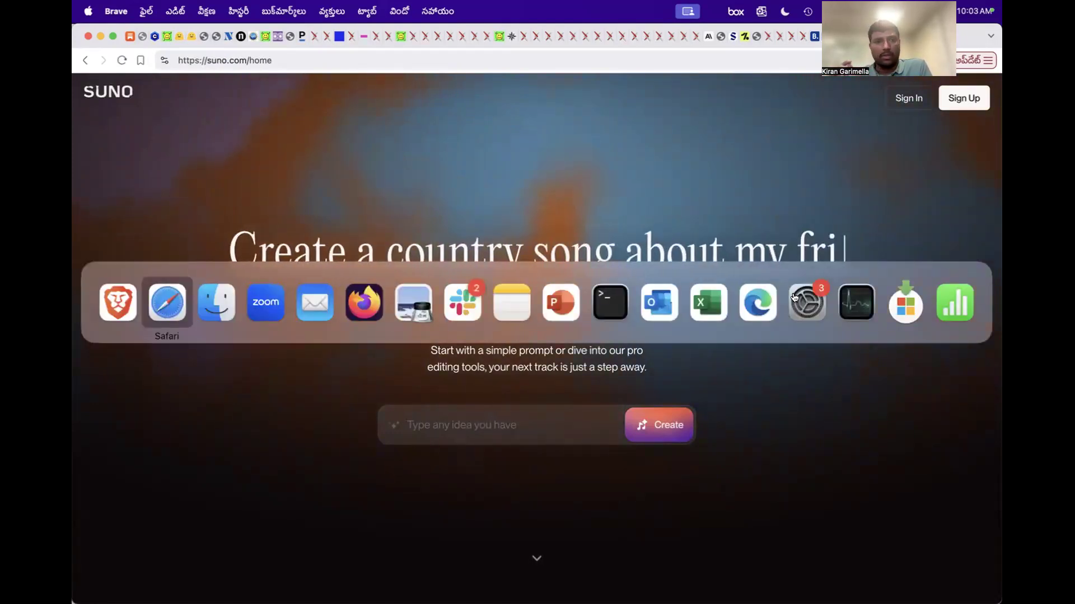
{"action": "key", "text": "super+shift+Tab"}
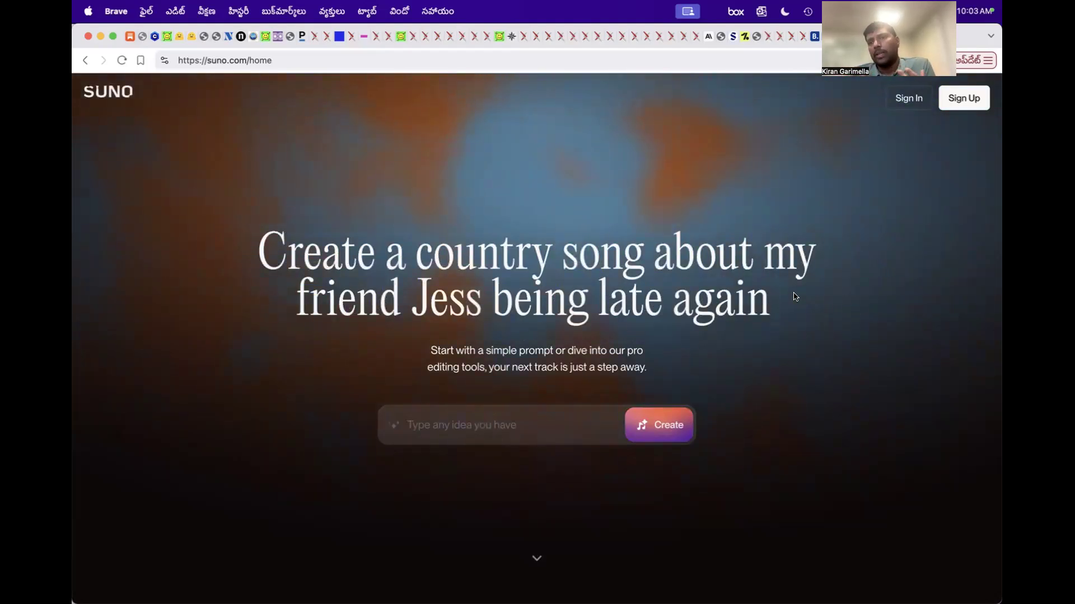
{"action": "key", "text": "super+Tab"}
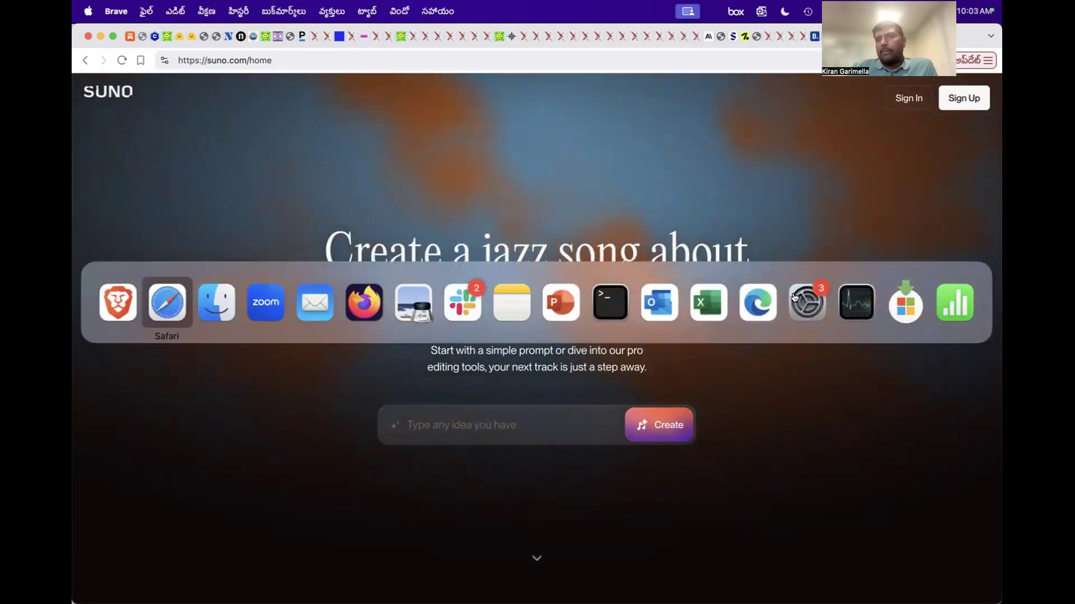
{"action": "key", "text": "super+Tab"}
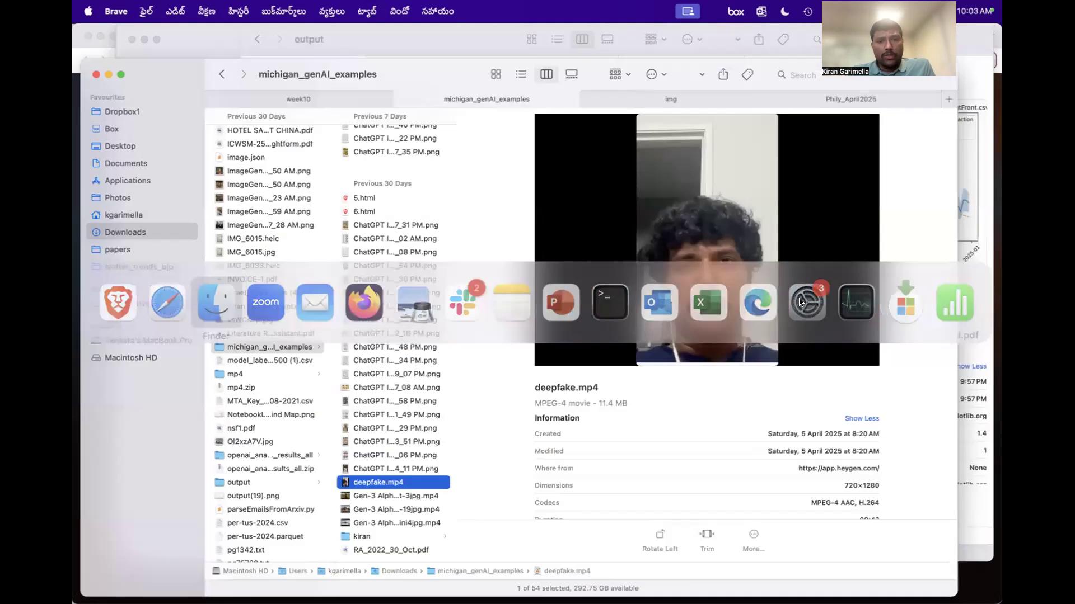
{"action": "left_click", "coordinate": [374, 199]}
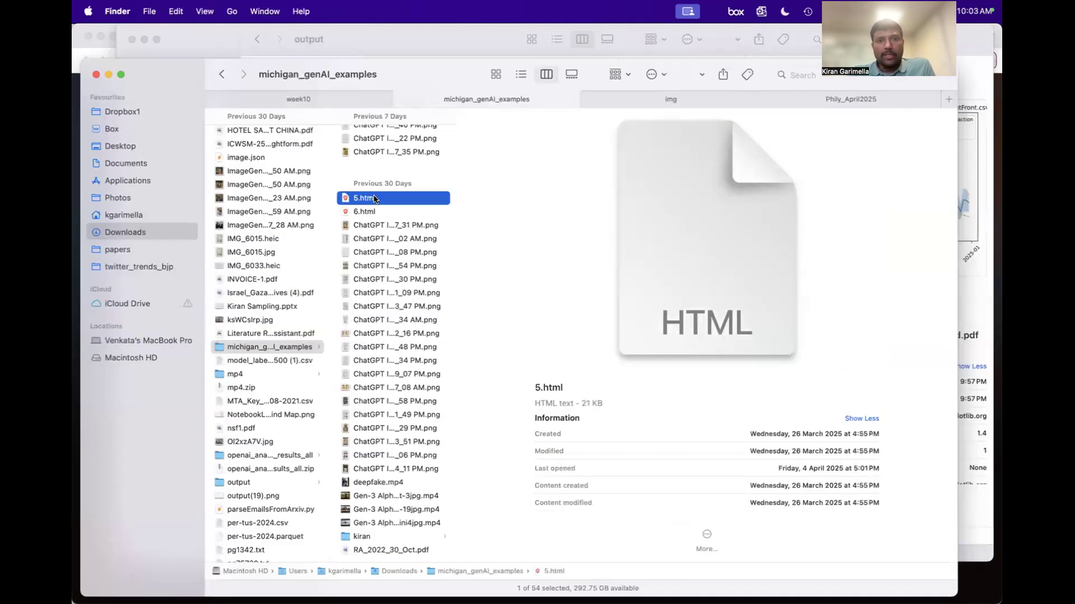
{"action": "double_click", "coordinate": [374, 199]}
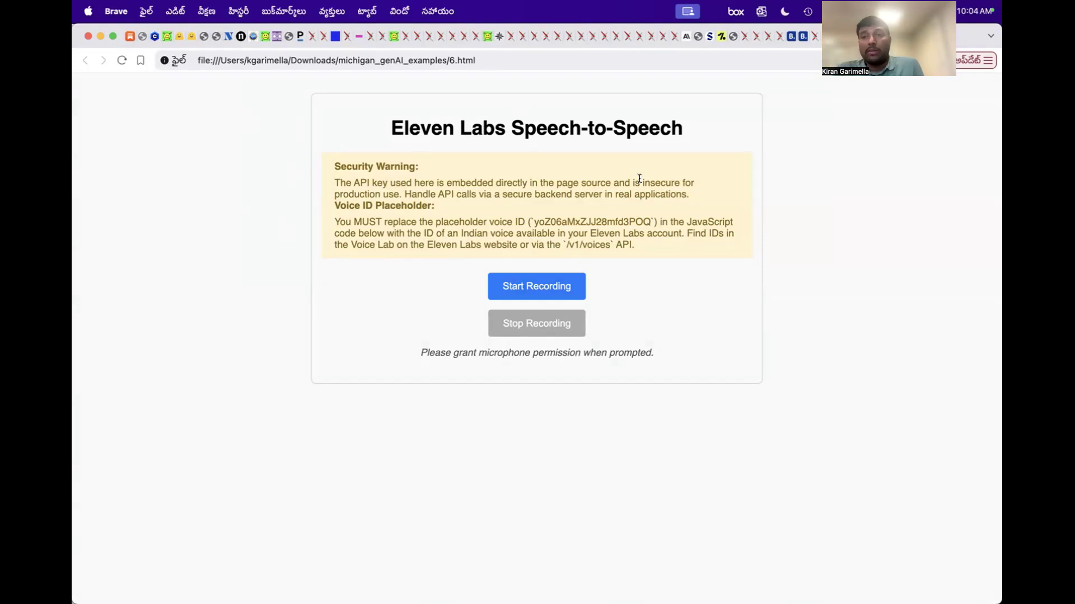
{"action": "key", "text": "super+Tab"}
{"action": "key", "text": "super+Tab"}
{"action": "key", "text": "ctrl+Tab"}
{"action": "key", "text": "ctrl+shift+Tab"}
{"action": "key", "text": "super+Tab"}
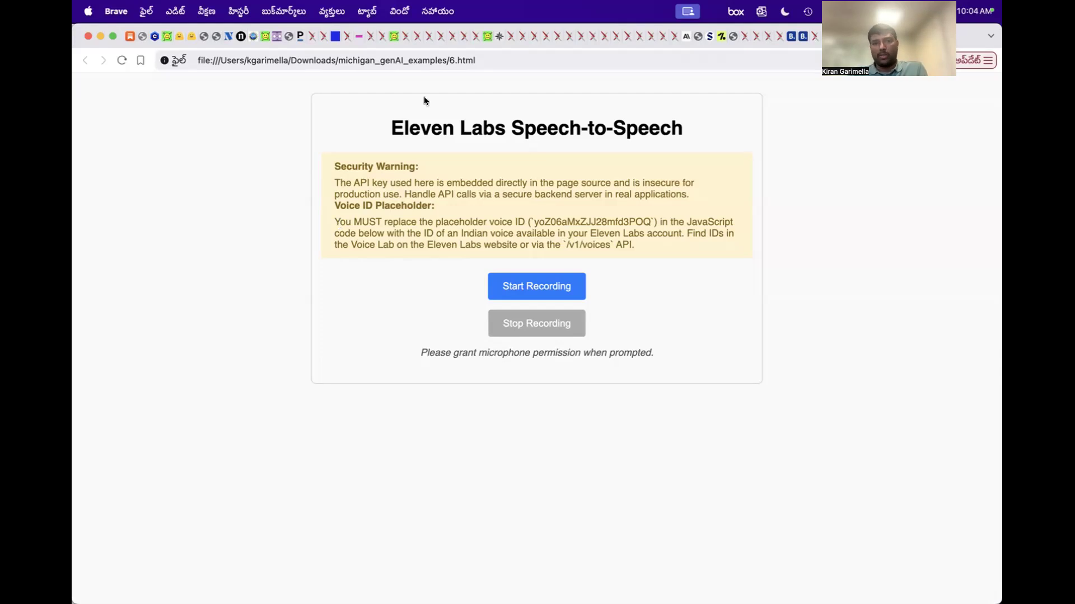
- Record a speech sample of about 11 seconds with microphone access allowed, and play both the original recording and the transformed speech
{"action": "left_click_drag", "start_coordinate": [328, 215], "coordinate": [333, 278]}
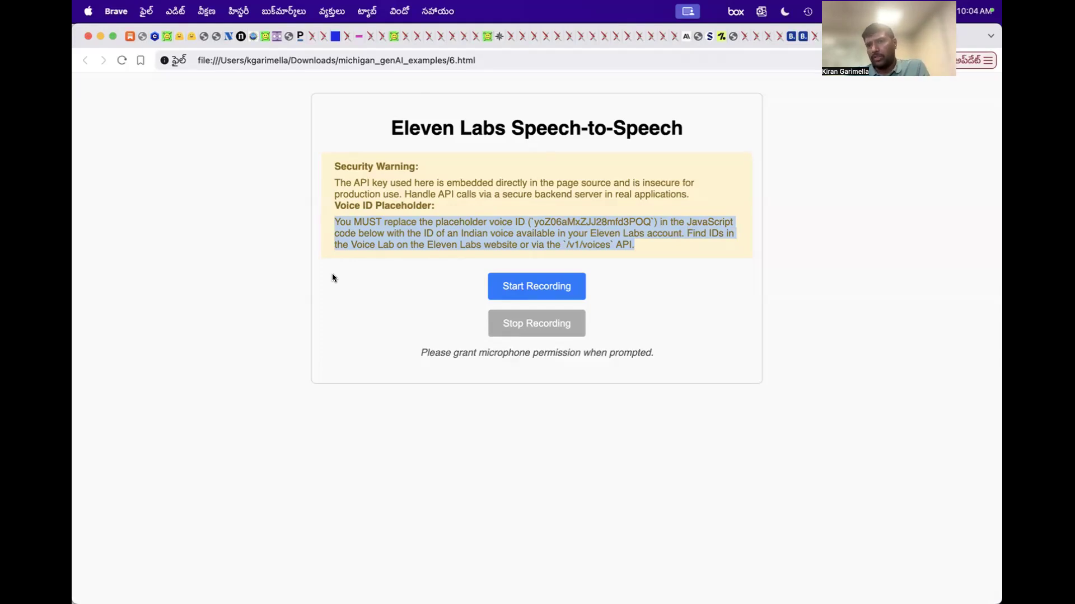
{"action": "left_click", "coordinate": [332, 275]}
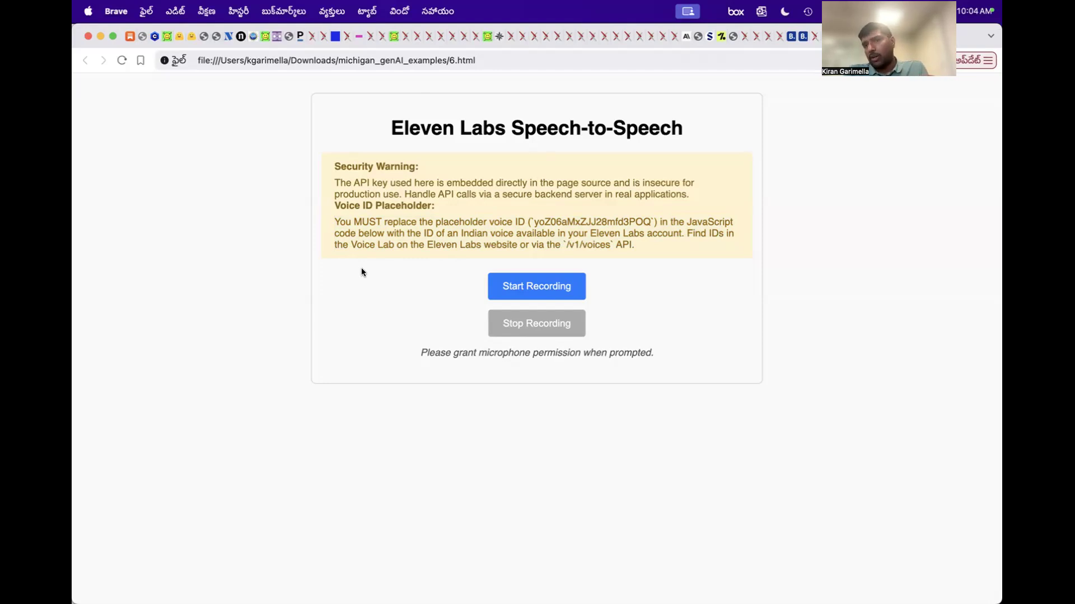
{"action": "left_click", "coordinate": [508, 282]}
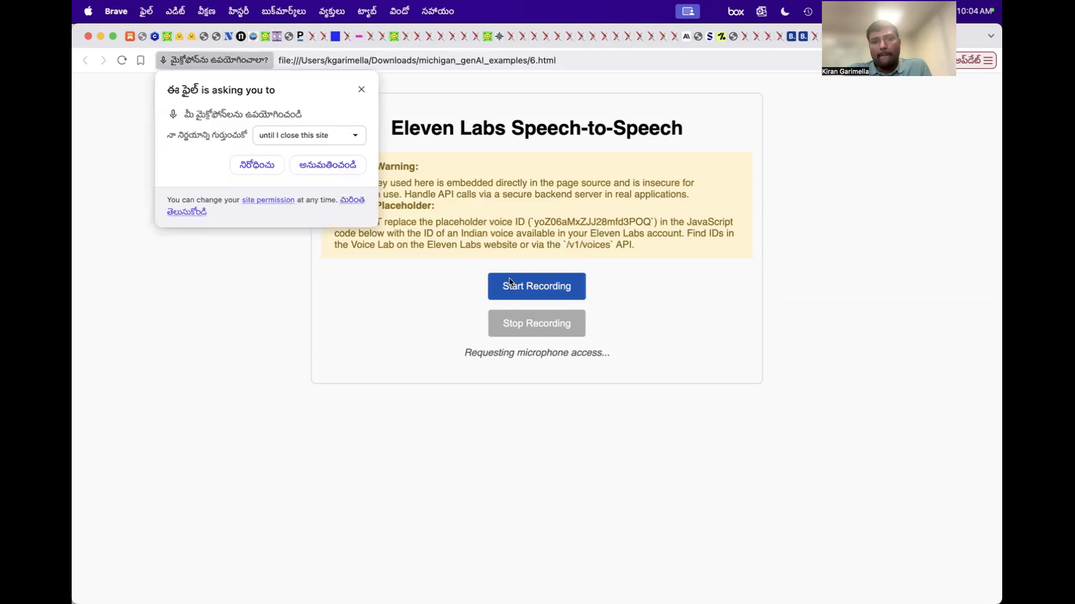
{"action": "left_click", "coordinate": [314, 164]}
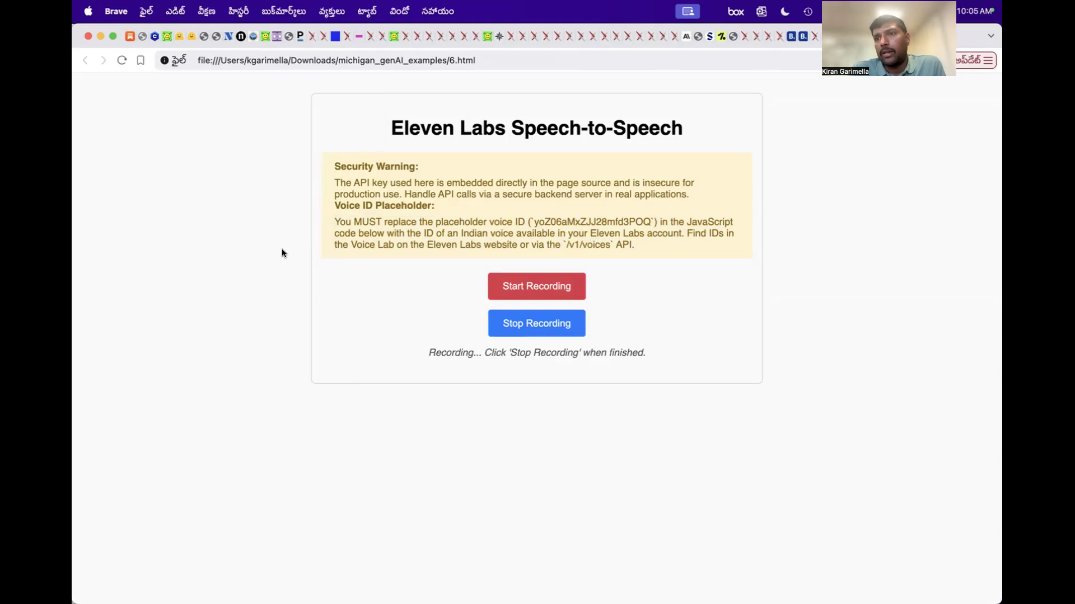
{"action": "left_click", "coordinate": [530, 317]}
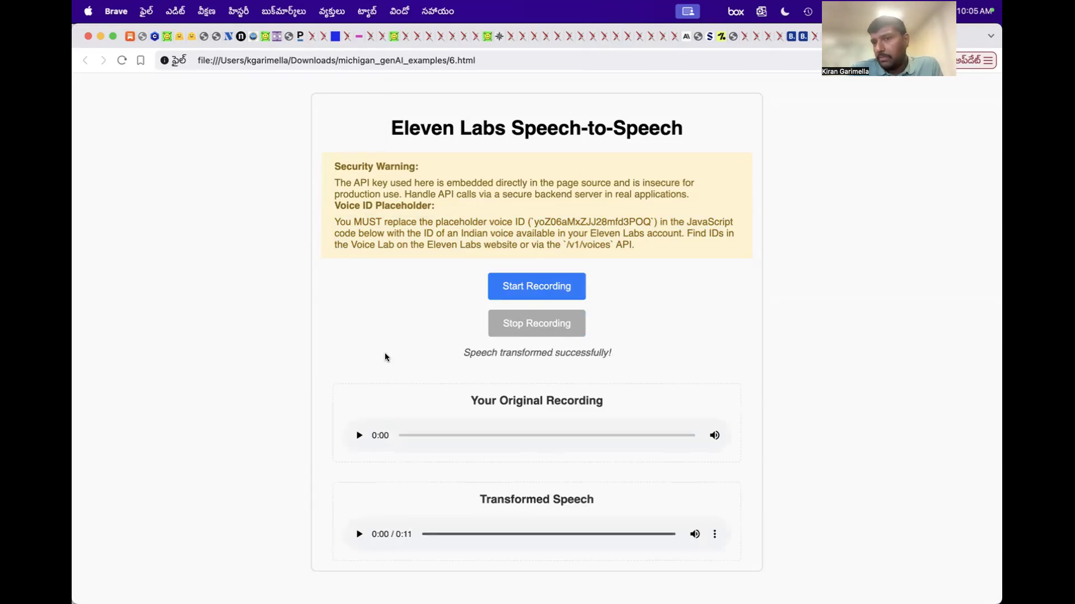
{"action": "left_click", "coordinate": [356, 435]}
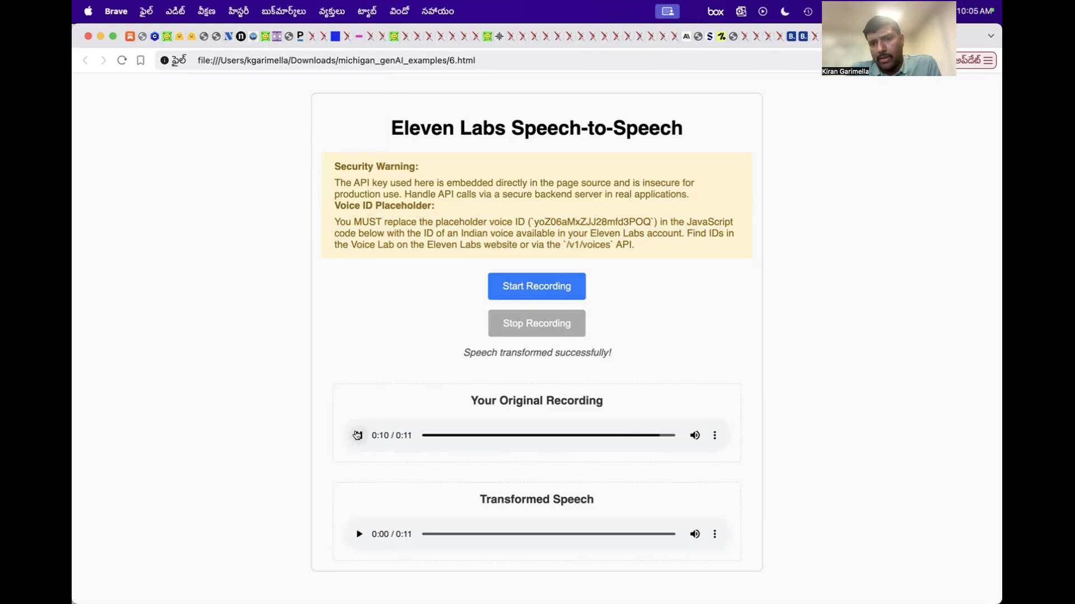
{"action": "left_click", "coordinate": [357, 534]}
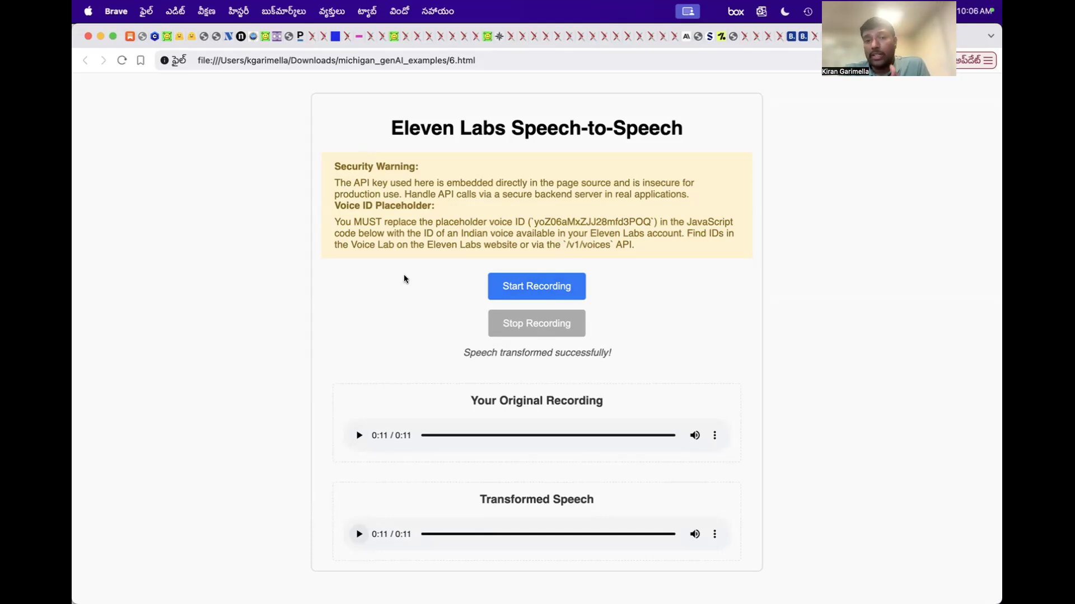
- Record a second speech sample of about 4 seconds, allowing microphone access again, and play its transformed version
{"action": "left_click", "coordinate": [536, 297]}
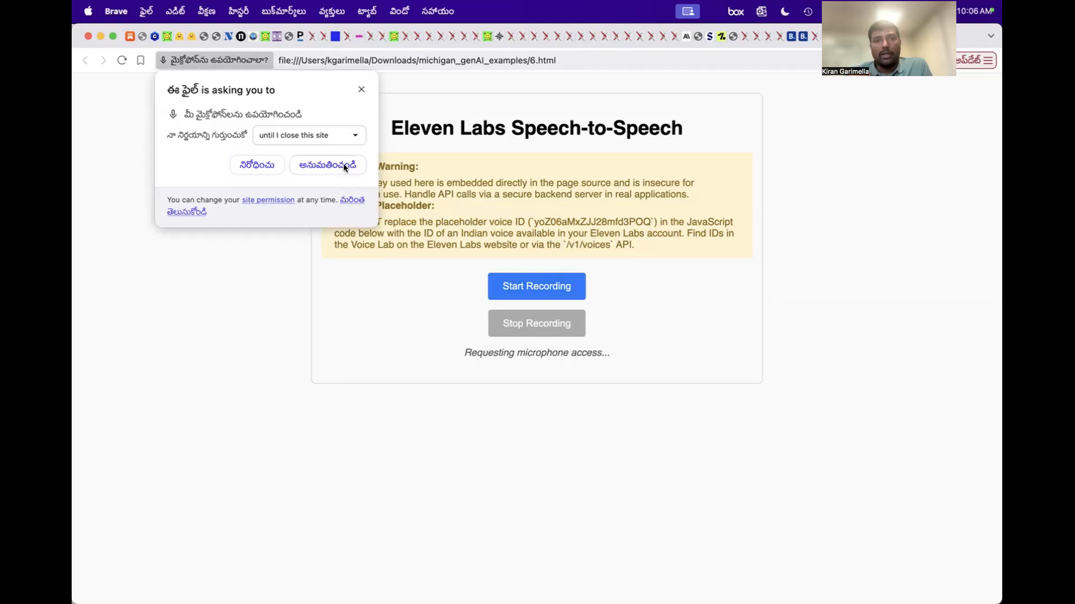
{"action": "left_click", "coordinate": [344, 166]}
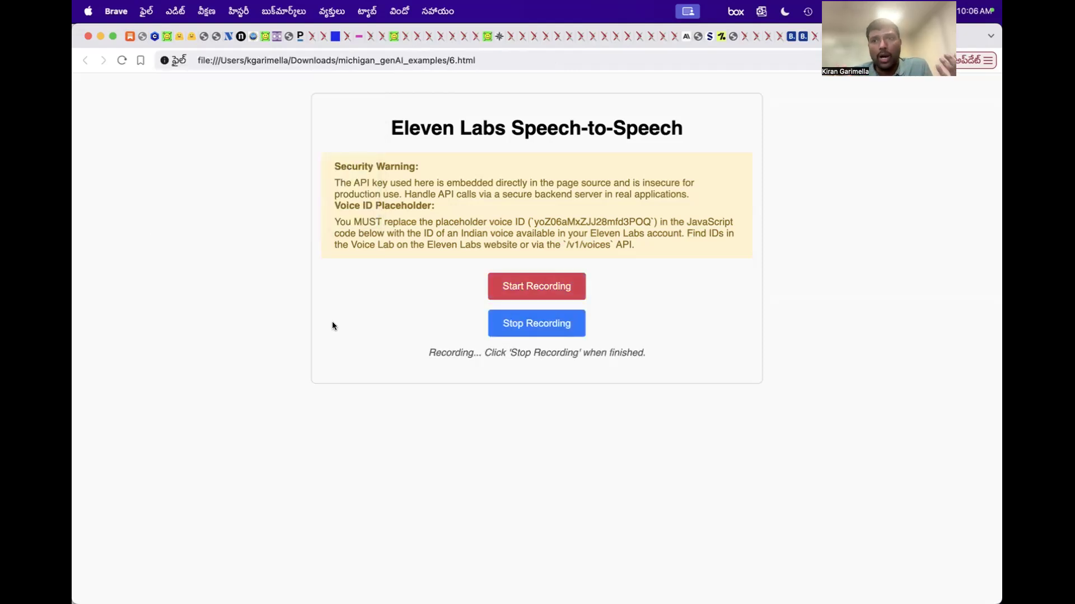
{"action": "left_click", "coordinate": [495, 322]}
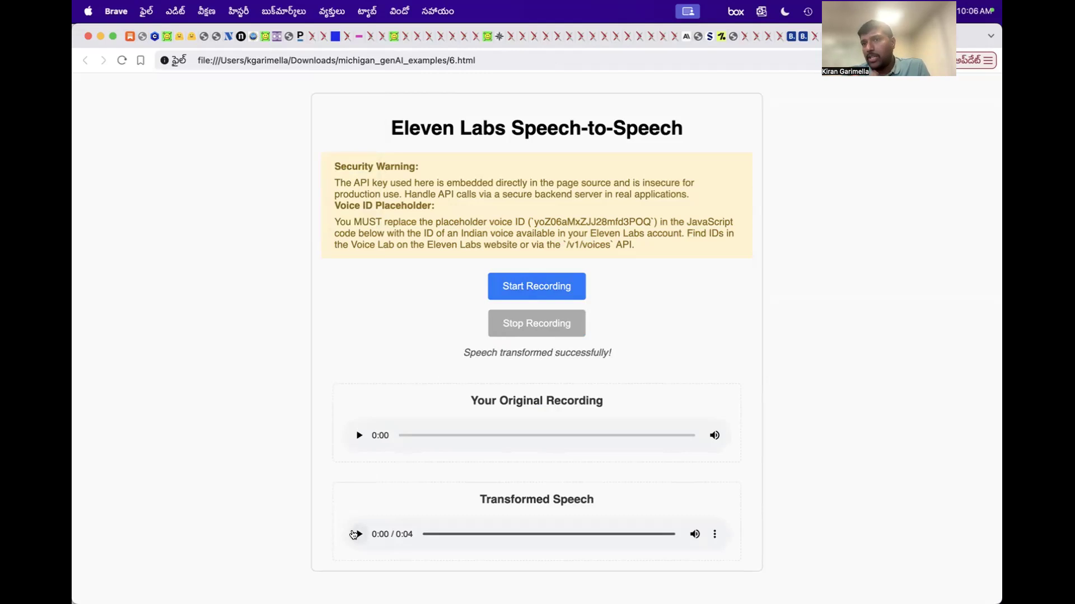
{"action": "left_click", "coordinate": [355, 534]}
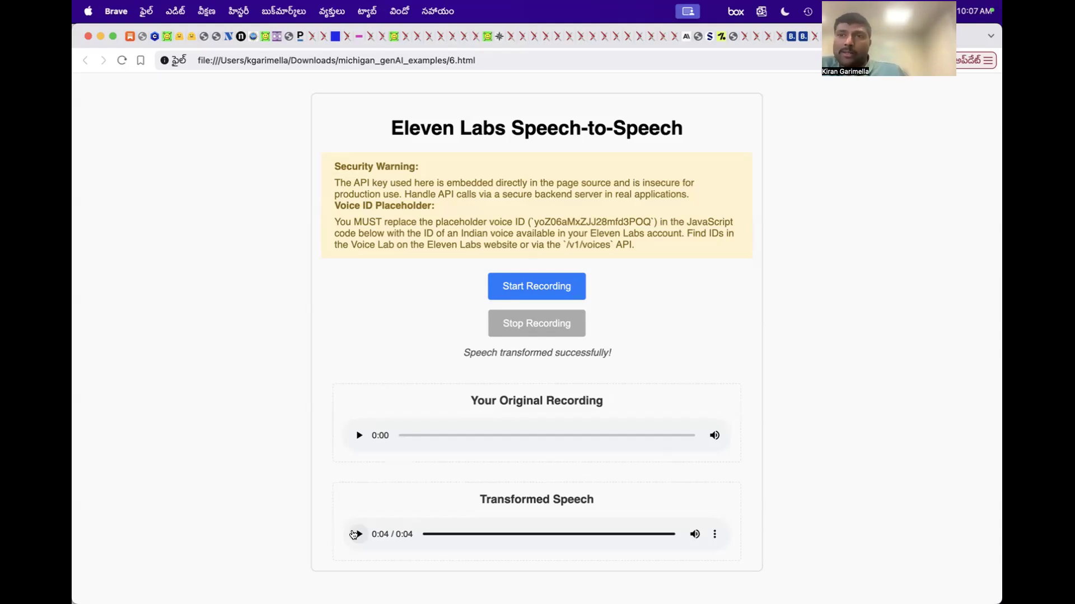
- Switch to the SMSI Workshop Slides in Safari and advance to slide 11, Creating custom software
{"action": "key", "text": "super+Tab"}
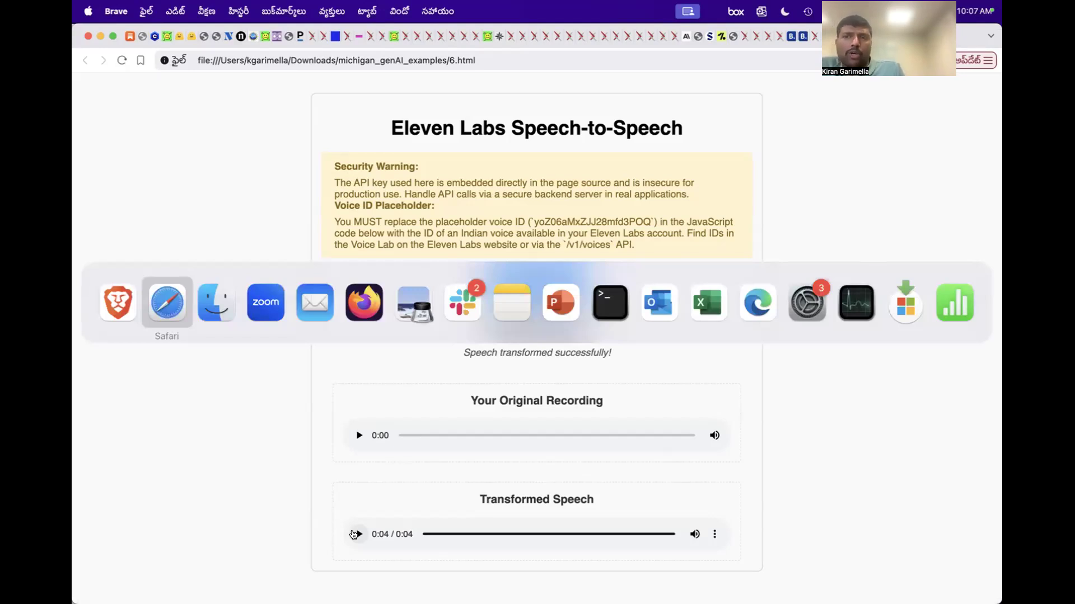
{"action": "key", "text": "Escape"}
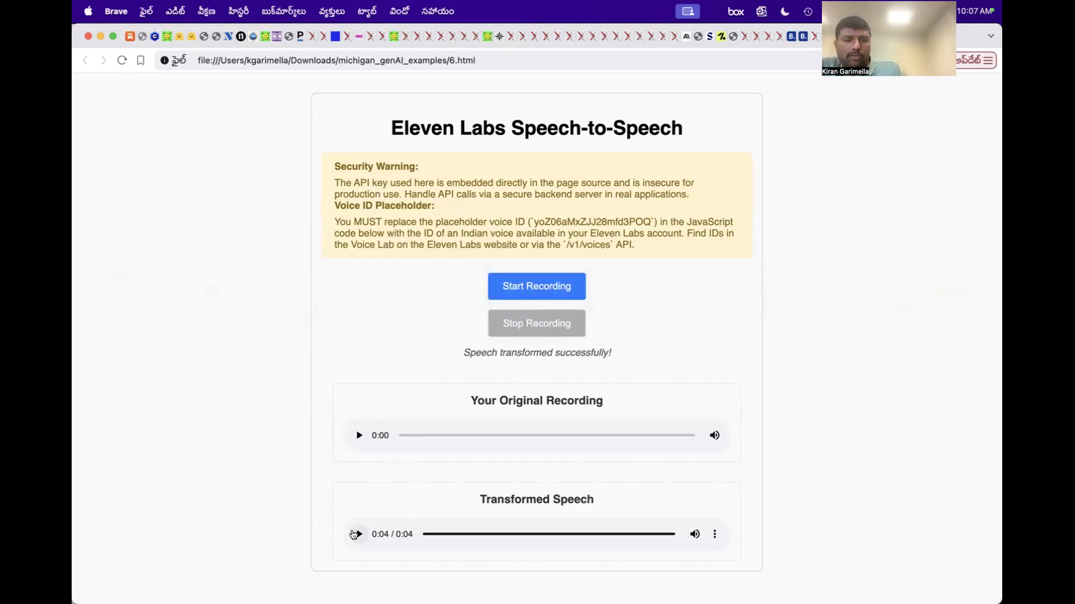
{"action": "key", "text": "super+Tab"}
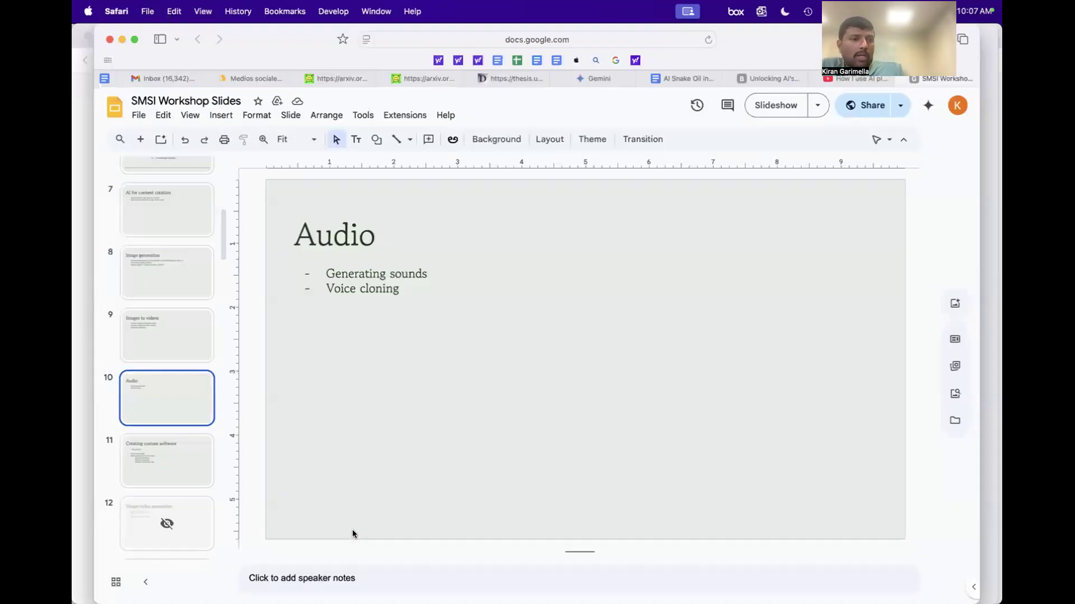
{"action": "key", "text": "Down"}
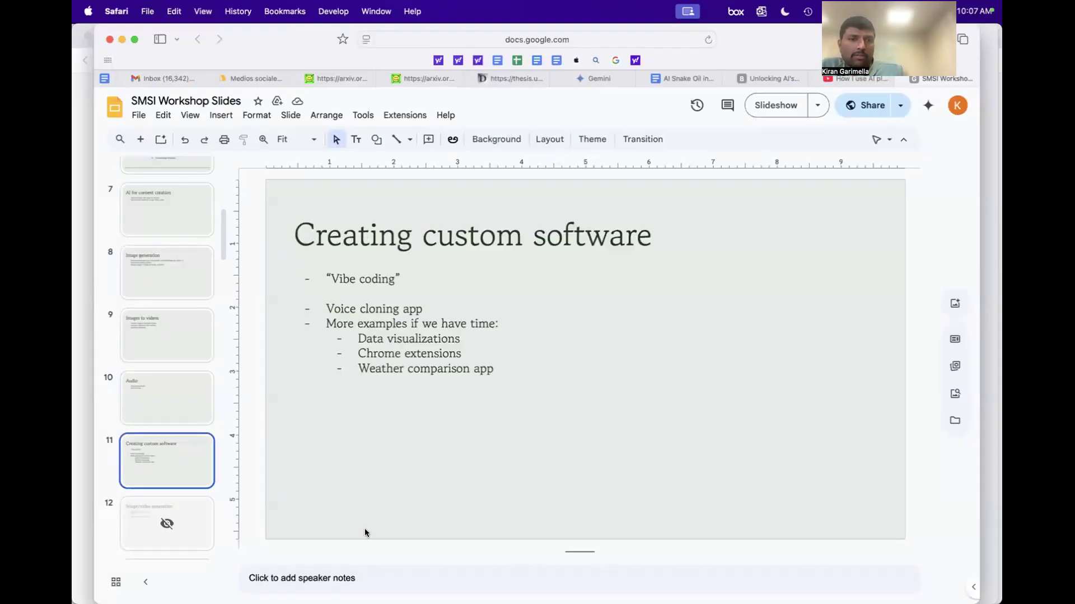